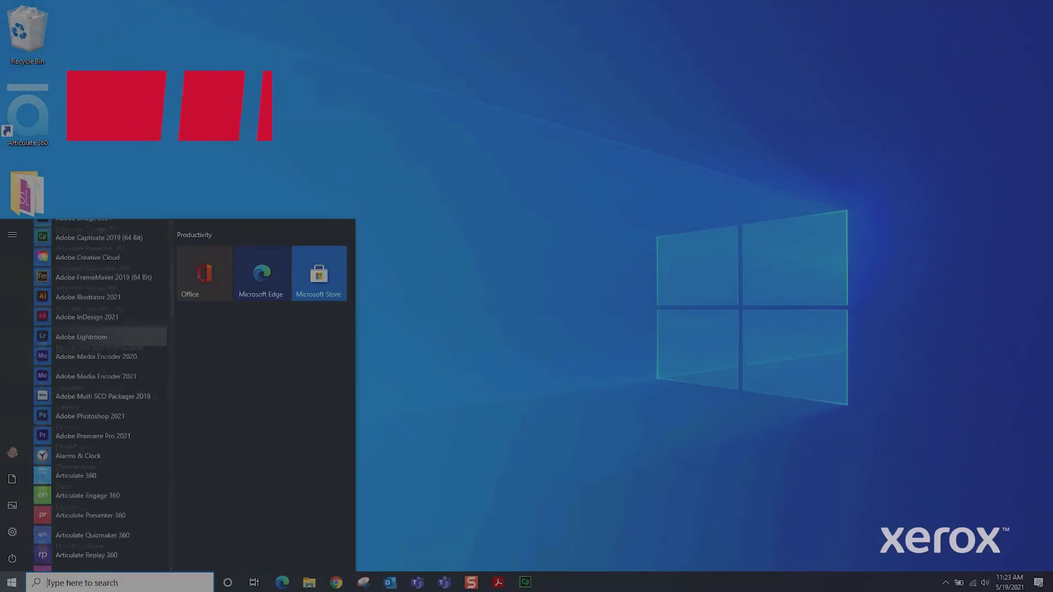
Launch Xerox Print and Scan Experience from the Start menu and open the C235-MFP scan settings
{"action": "scroll", "coordinate": [162, 473], "scroll_direction": "down", "scroll_amount": 3}
{"action": "scroll", "coordinate": [161, 473], "scroll_direction": "down", "scroll_amount": 3}
{"action": "scroll", "coordinate": [161, 472], "scroll_direction": "down", "scroll_amount": 3}
{"action": "scroll", "coordinate": [161, 472], "scroll_direction": "down", "scroll_amount": 3}
{"action": "scroll", "coordinate": [162, 476], "scroll_direction": "down", "scroll_amount": 3}
{"action": "scroll", "coordinate": [162, 476], "scroll_direction": "down", "scroll_amount": 2}
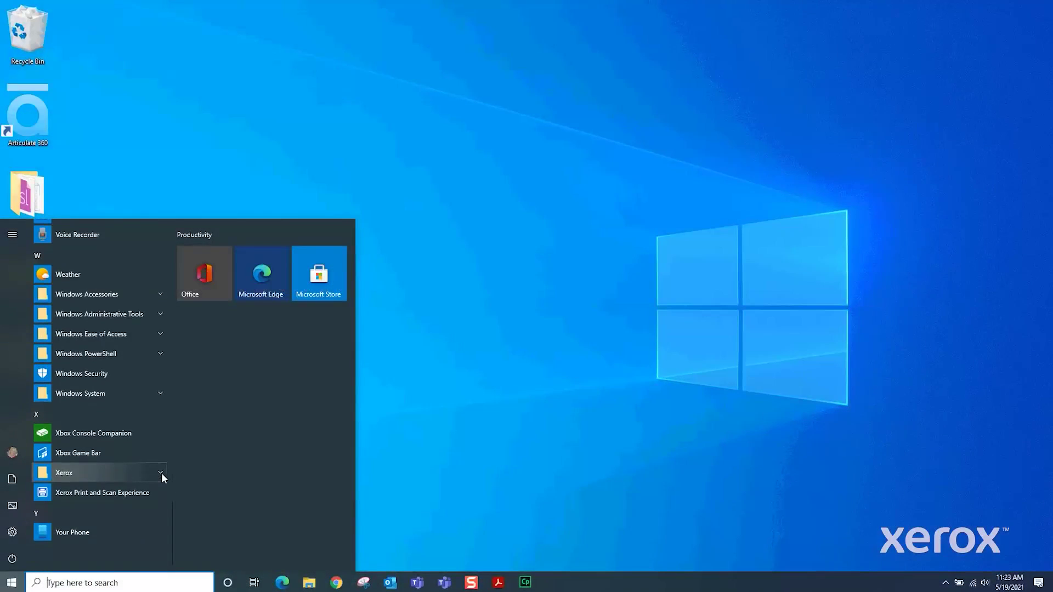
{"action": "left_click", "coordinate": [148, 492]}
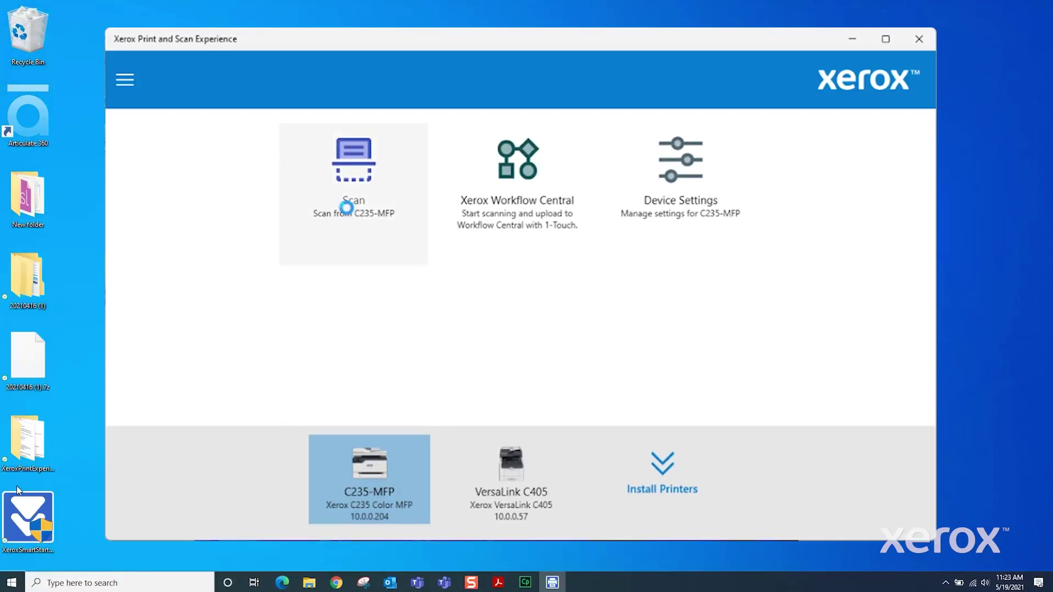
{"action": "left_click", "coordinate": [348, 206]}
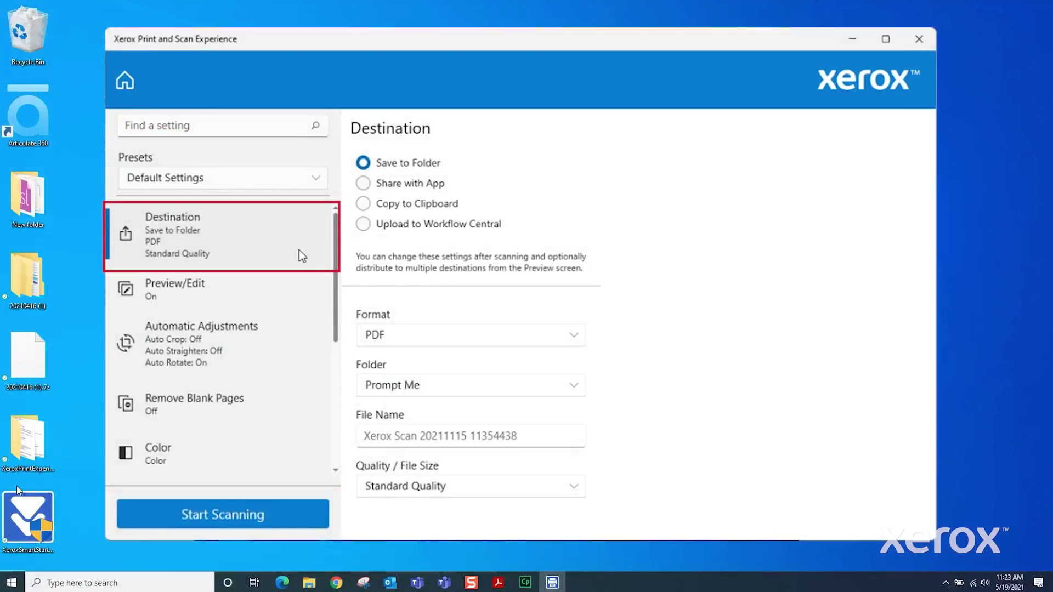
Review the Preview/Edit and Automatic Adjustments settings, then show the Remove Blank Pages options
{"action": "left_click", "coordinate": [239, 292]}
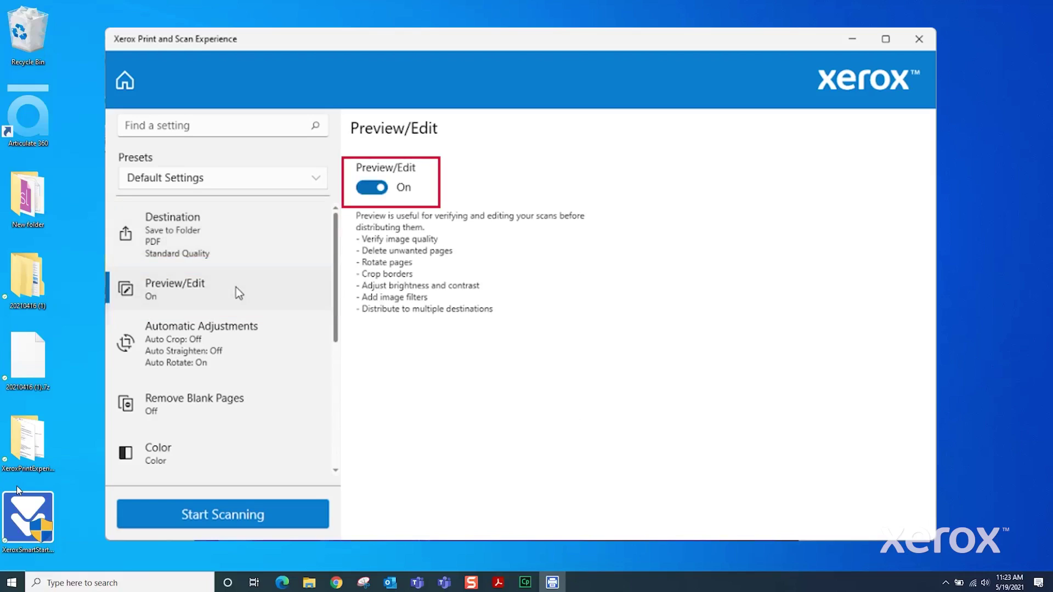
{"action": "left_click", "coordinate": [255, 347]}
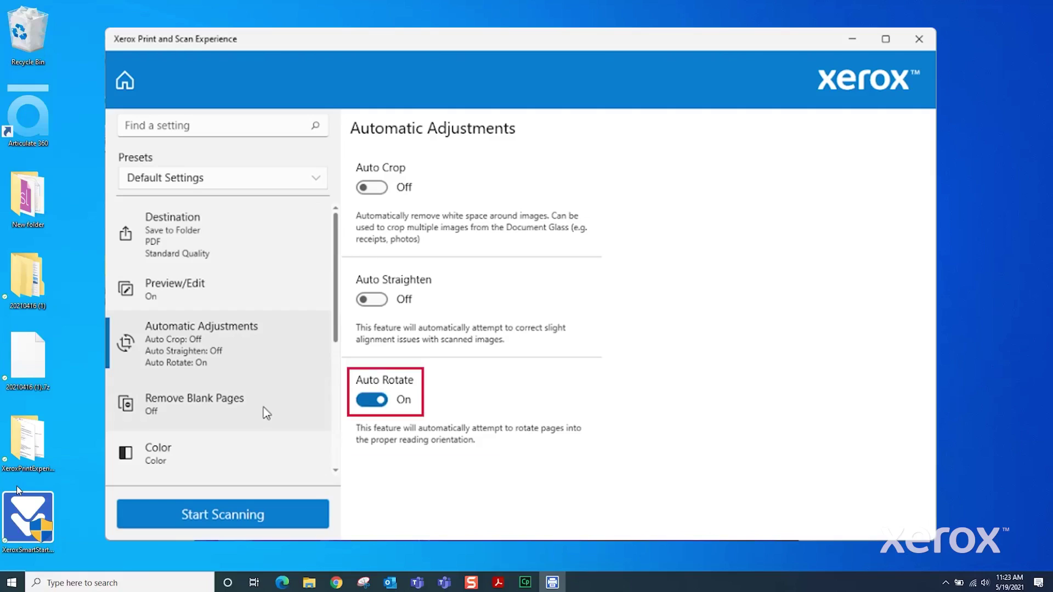
{"action": "left_click", "coordinate": [267, 413]}
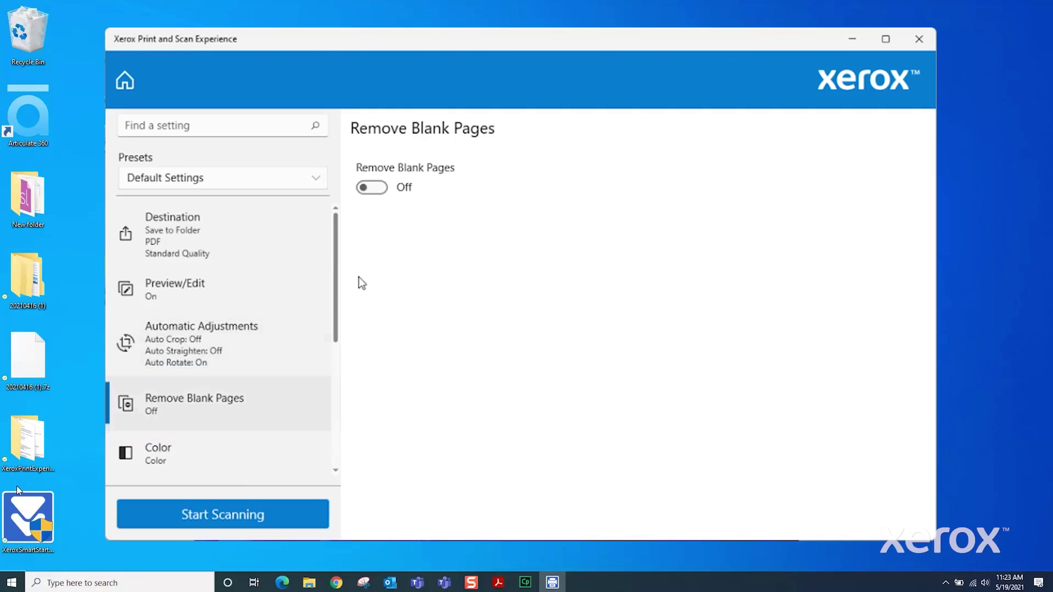
Switch Remove Blank Pages on with balanced detection and scroll through the remaining settings
{"action": "left_click", "coordinate": [381, 191]}
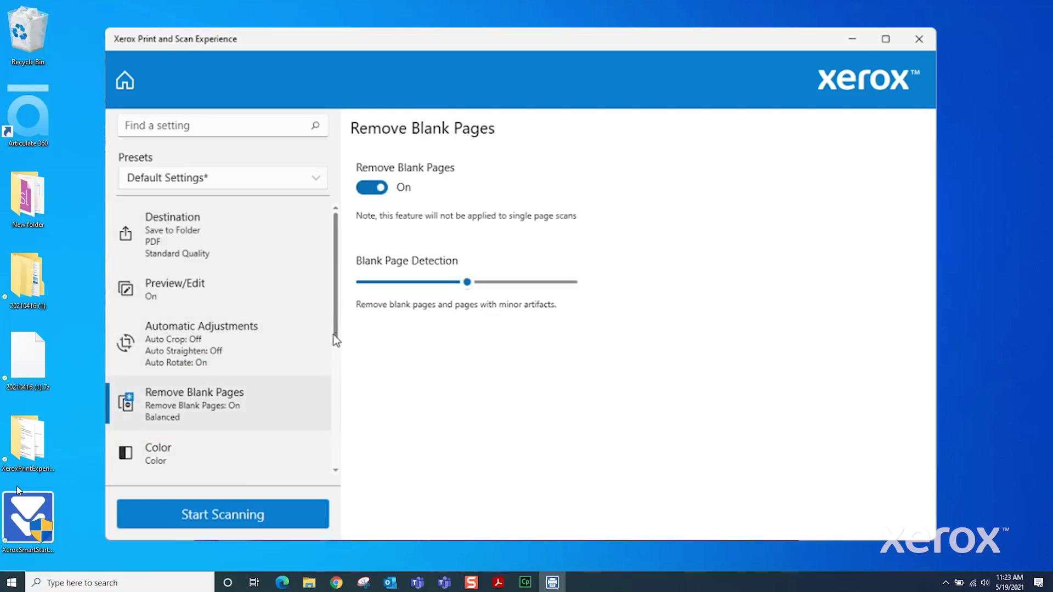
{"action": "left_click_drag", "start_coordinate": [335, 336], "coordinate": [337, 471]}
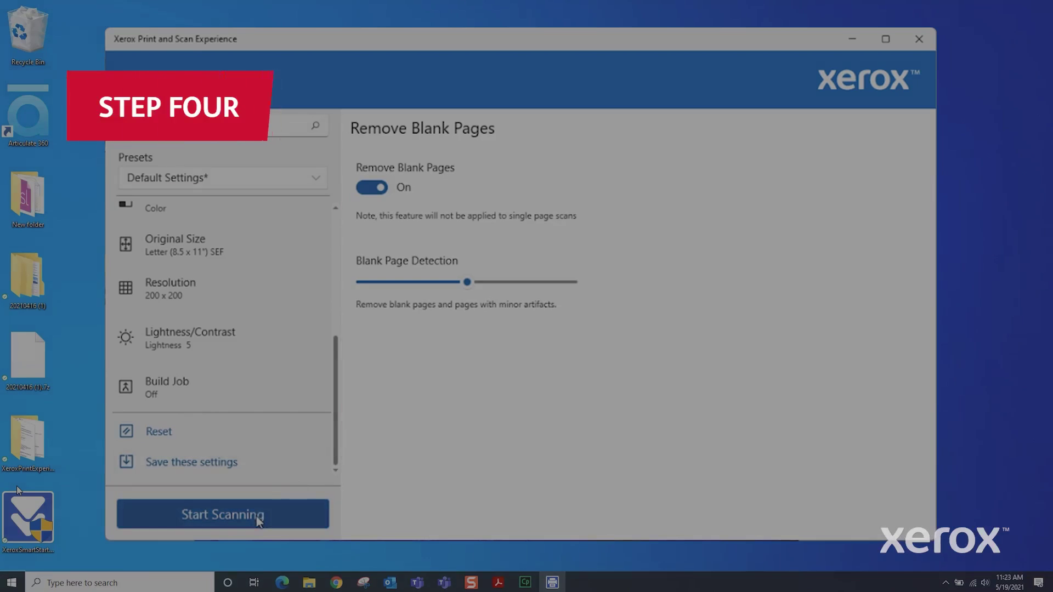
Scan the pages, then raise the brightness and contrast of the apples page
{"action": "left_click", "coordinate": [259, 518]}
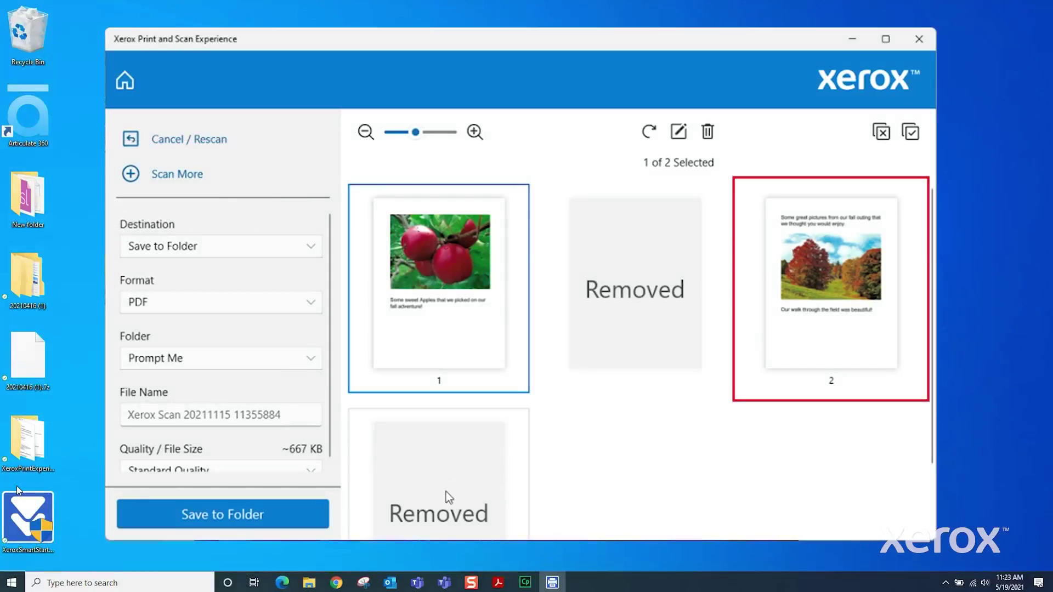
{"action": "double_click", "coordinate": [483, 328]}
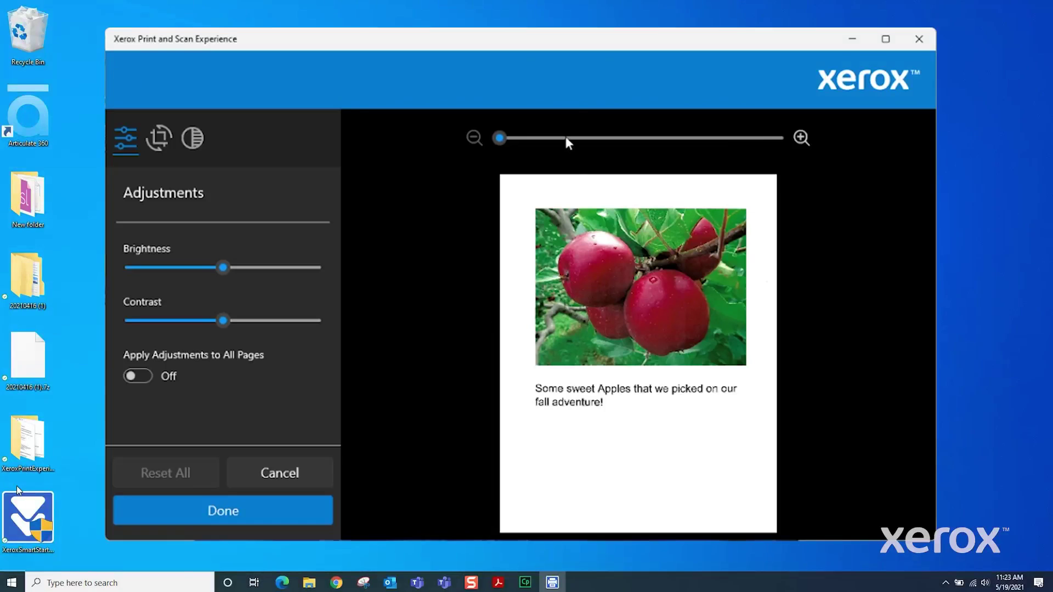
{"action": "left_click", "coordinate": [567, 139]}
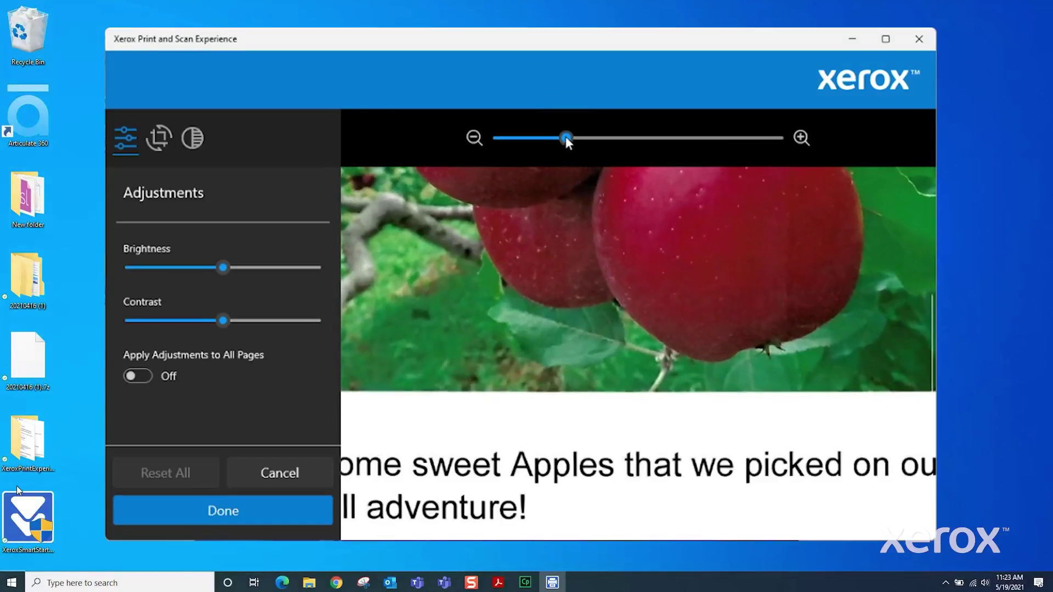
{"action": "left_click", "coordinate": [297, 267]}
{"action": "left_click", "coordinate": [279, 321]}
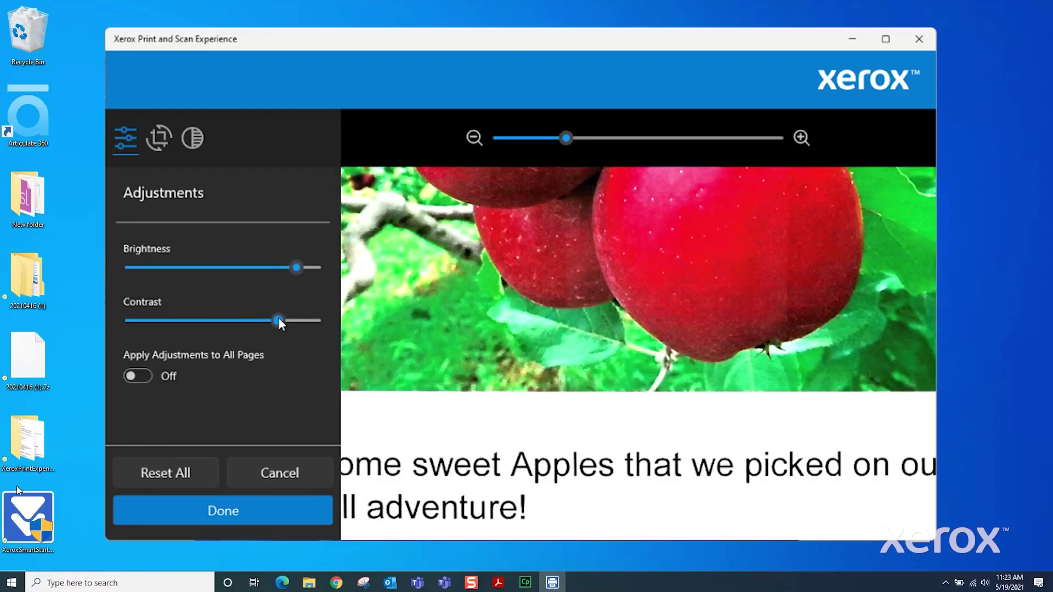
{"action": "left_click", "coordinate": [220, 514]}
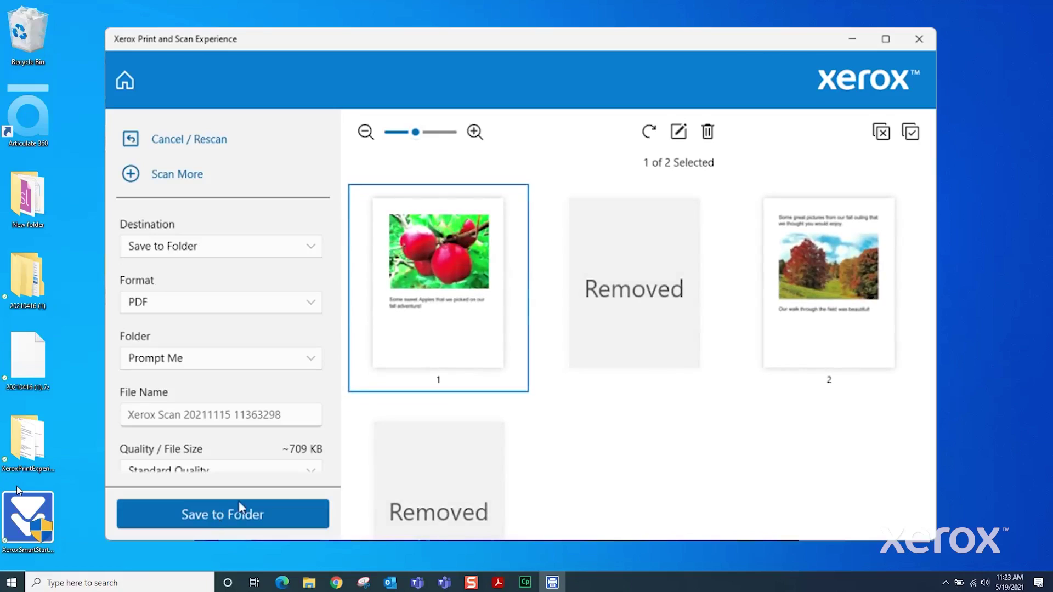
Restore the removed blank page and delete it again, leaving the two picture pages
{"action": "left_click", "coordinate": [621, 347]}
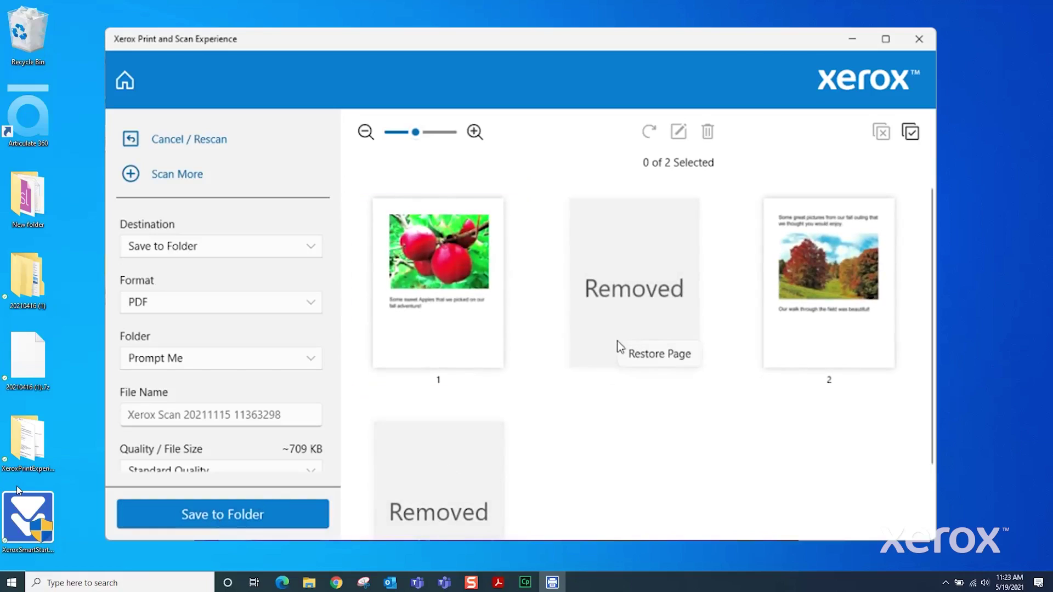
{"action": "left_click", "coordinate": [643, 357]}
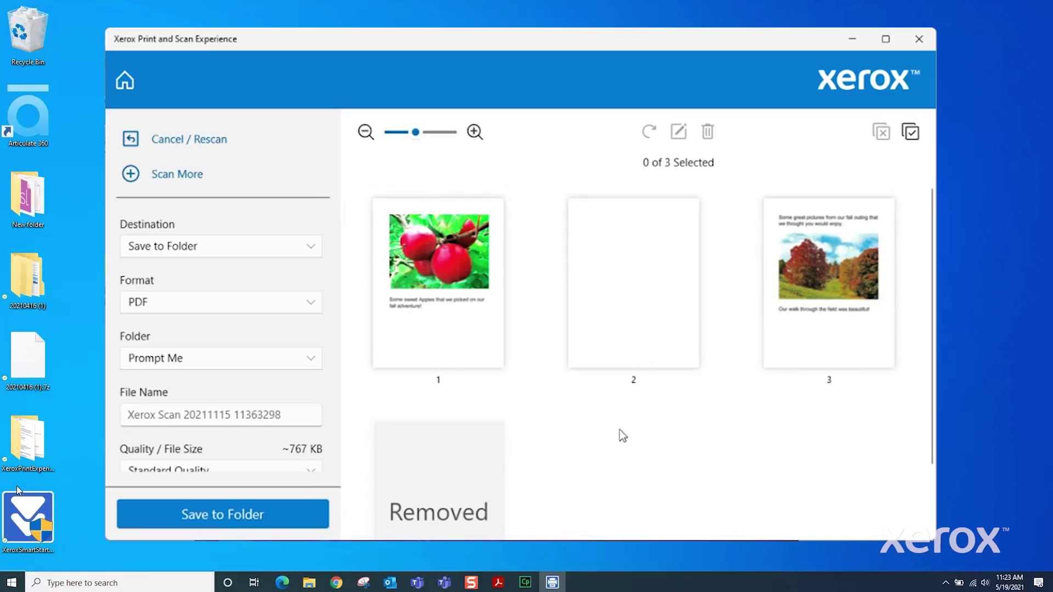
{"action": "left_click", "coordinate": [641, 339]}
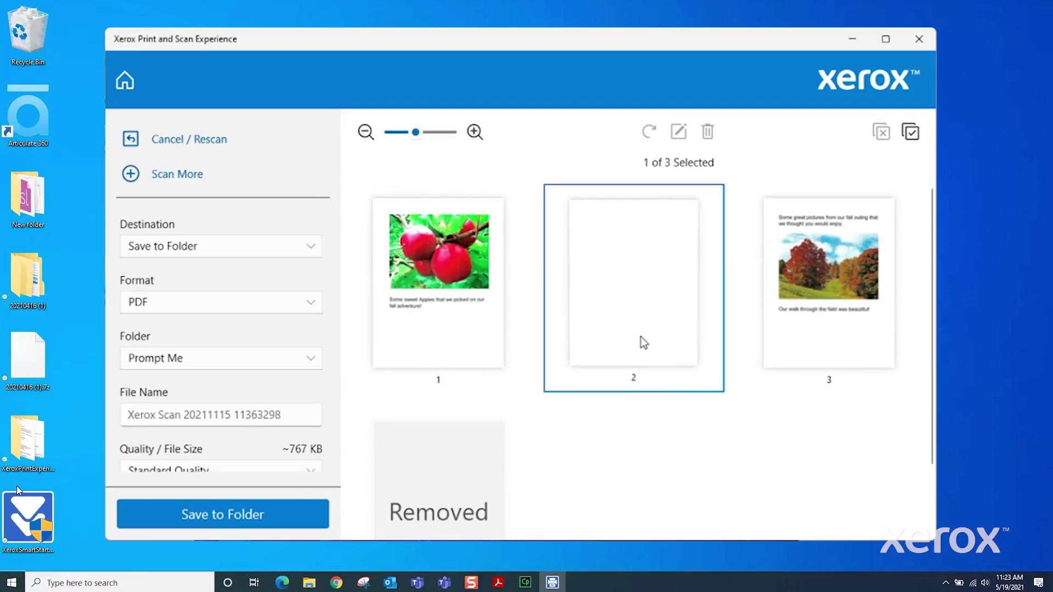
{"action": "right_click", "coordinate": [643, 343]}
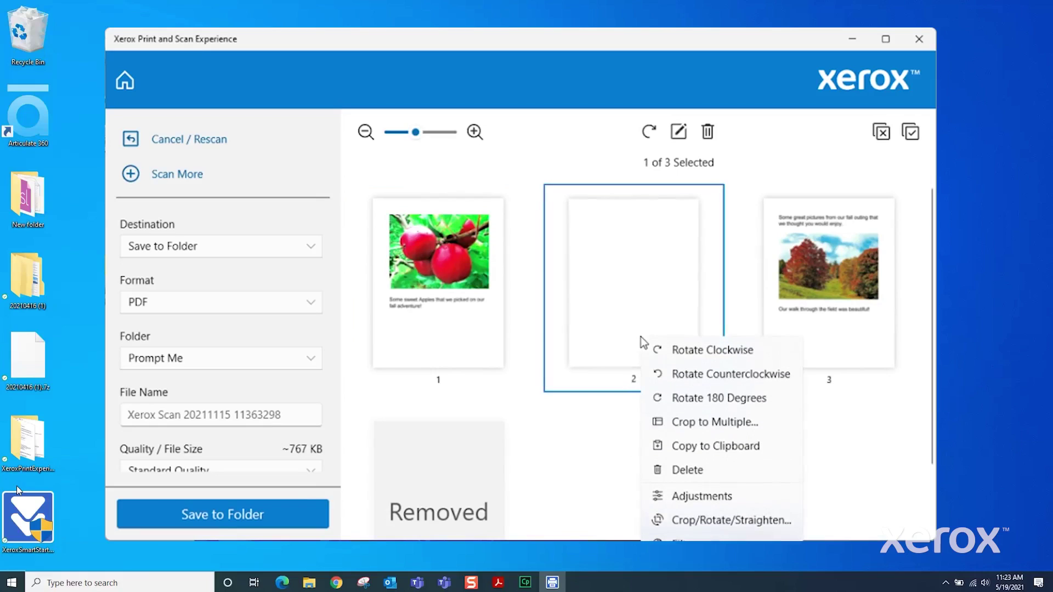
{"action": "left_click", "coordinate": [695, 482]}
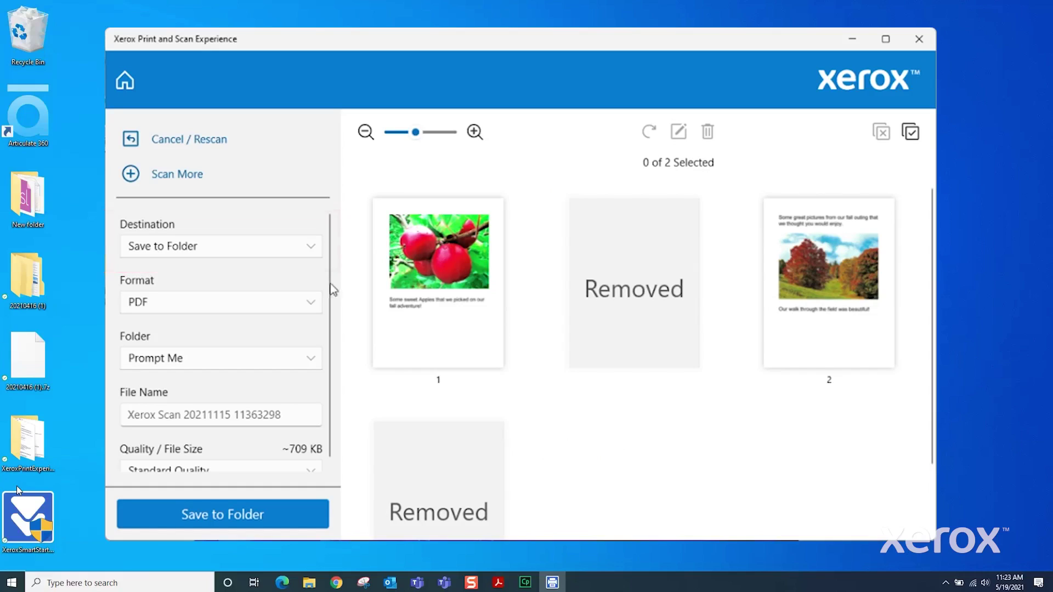
{"action": "left_click", "coordinate": [317, 305]}
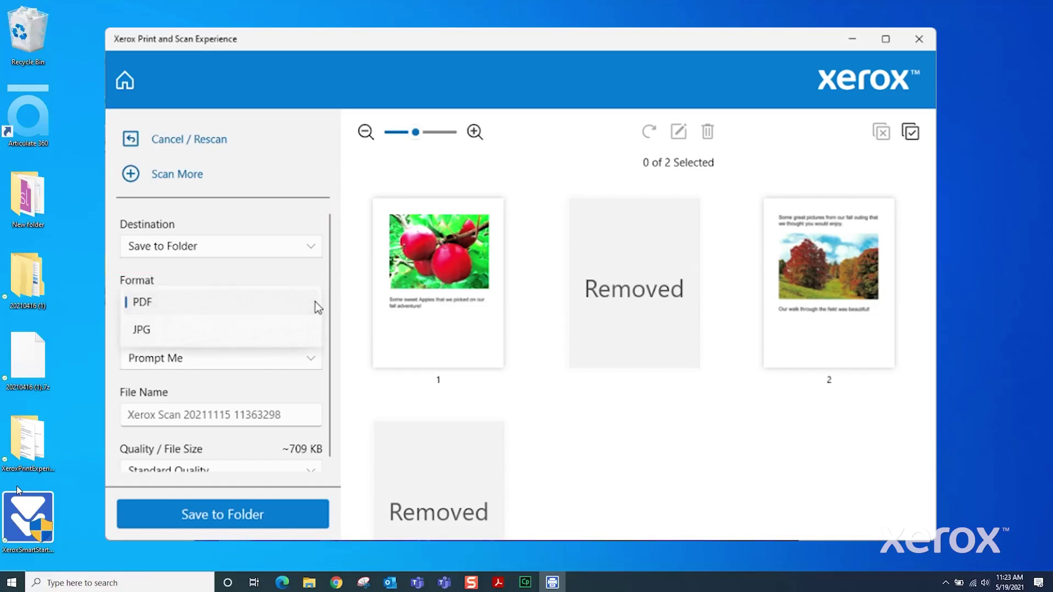
Keep PDF format and set the save folder to C405 scans
{"action": "left_click", "coordinate": [317, 306]}
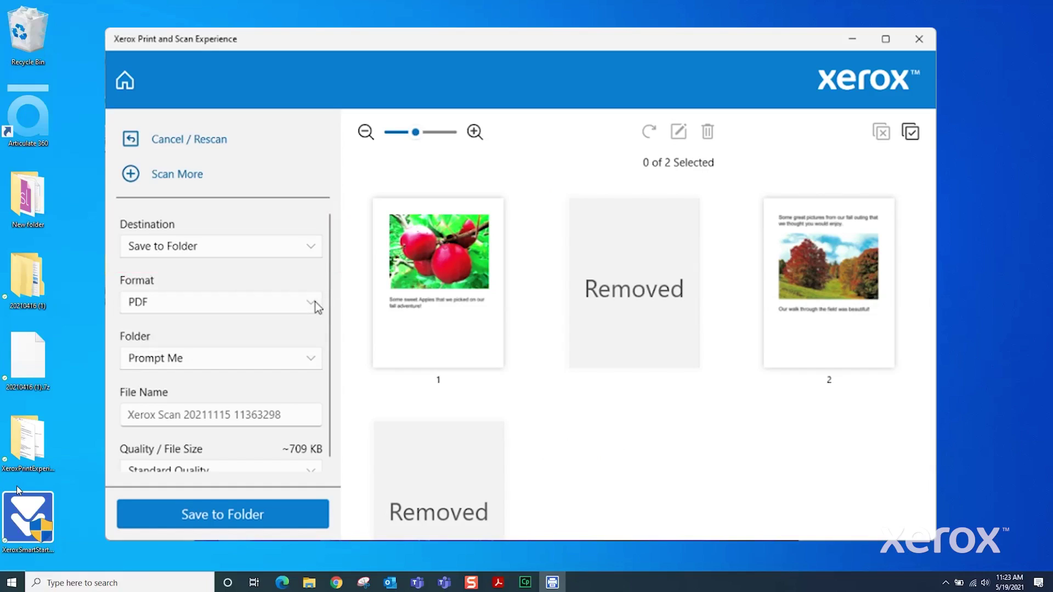
{"action": "left_click", "coordinate": [315, 364]}
{"action": "left_click", "coordinate": [244, 448]}
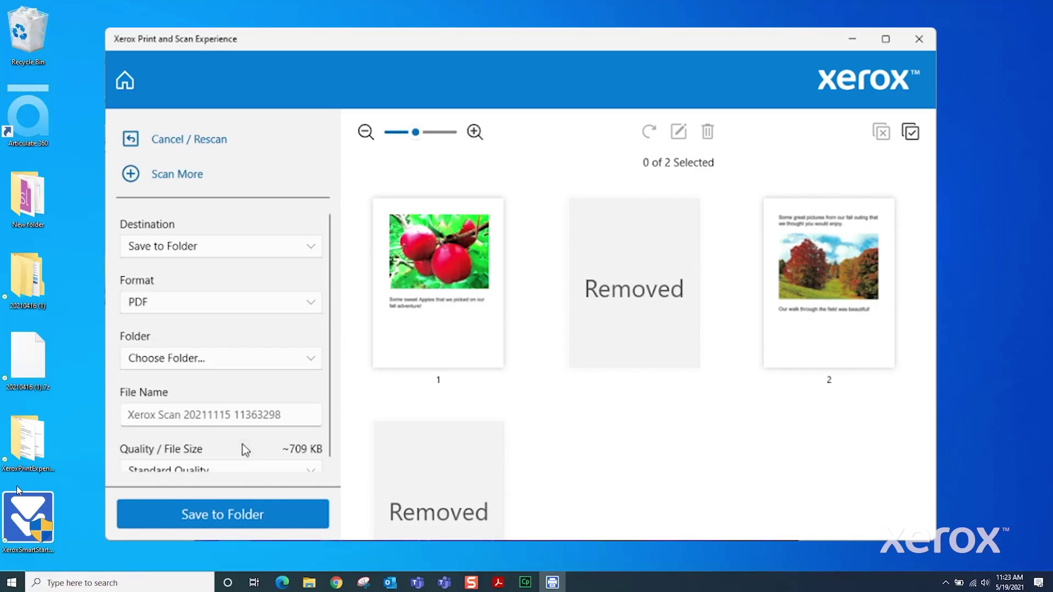
{"action": "left_click", "coordinate": [281, 168]}
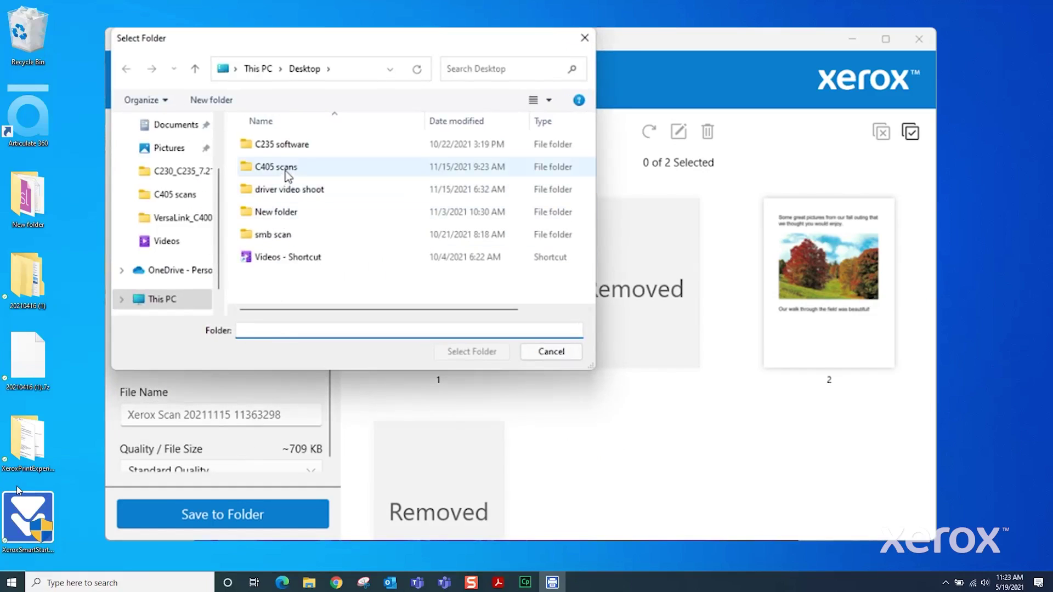
{"action": "left_click", "coordinate": [454, 354]}
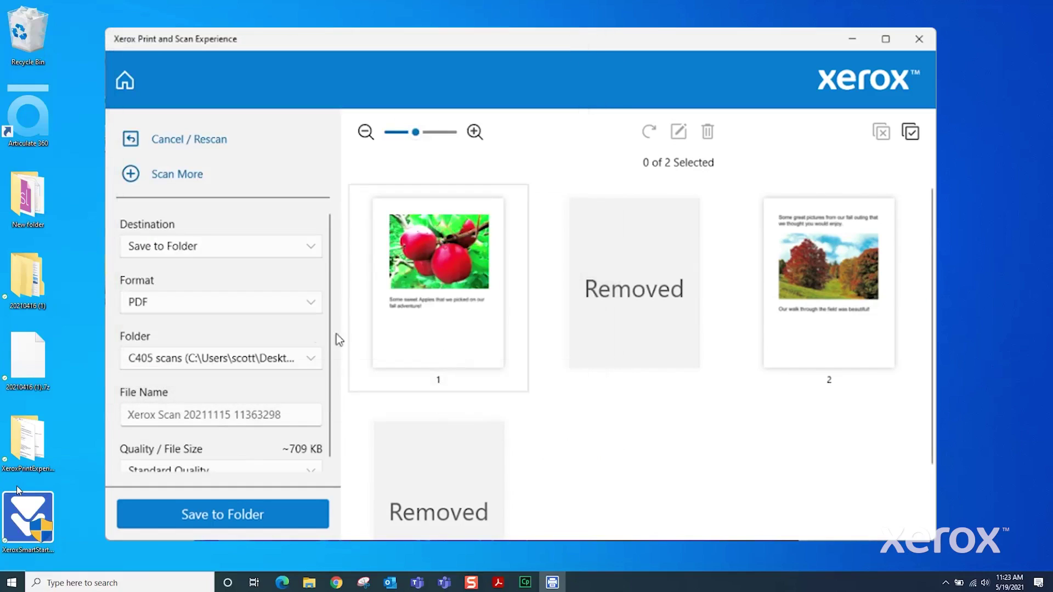
Name the file 'vacation pictures', keep Standard quality, and save the scan
{"action": "left_click", "coordinate": [142, 414]}
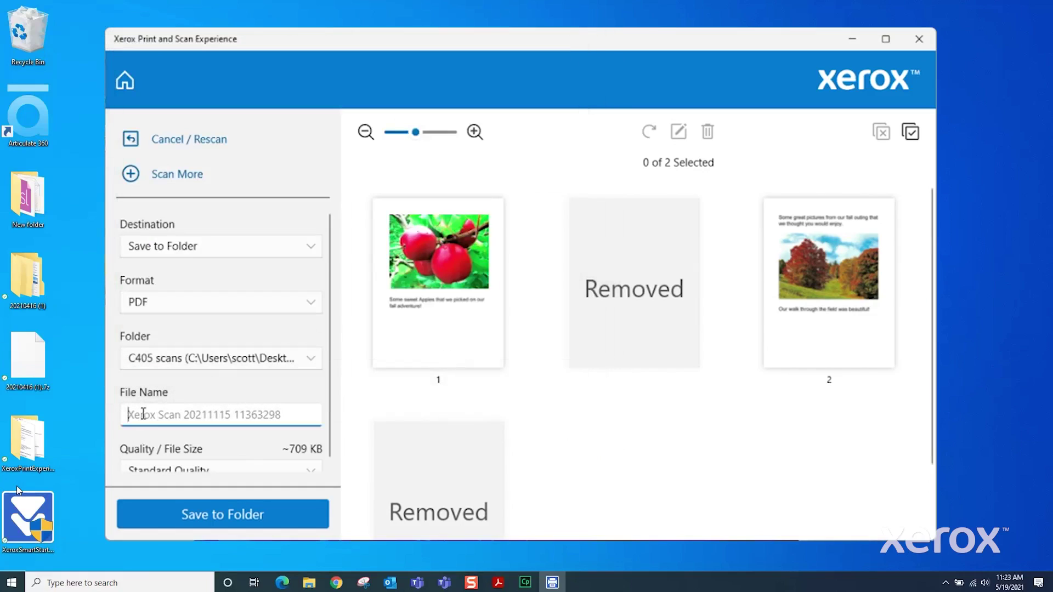
{"action": "type", "text": "vacat"}
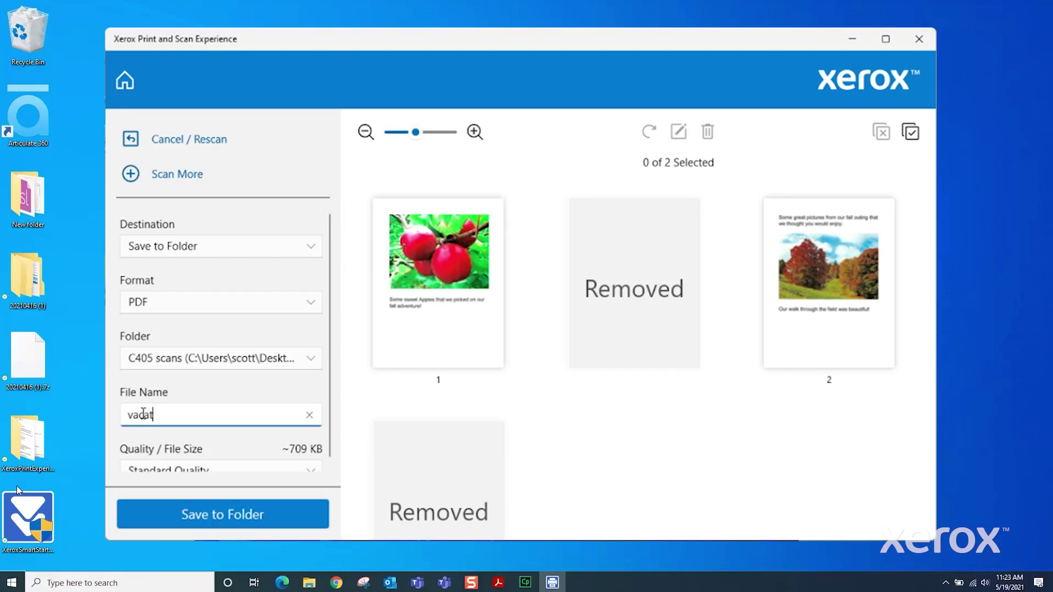
{"action": "type", "text": "ion pictures"}
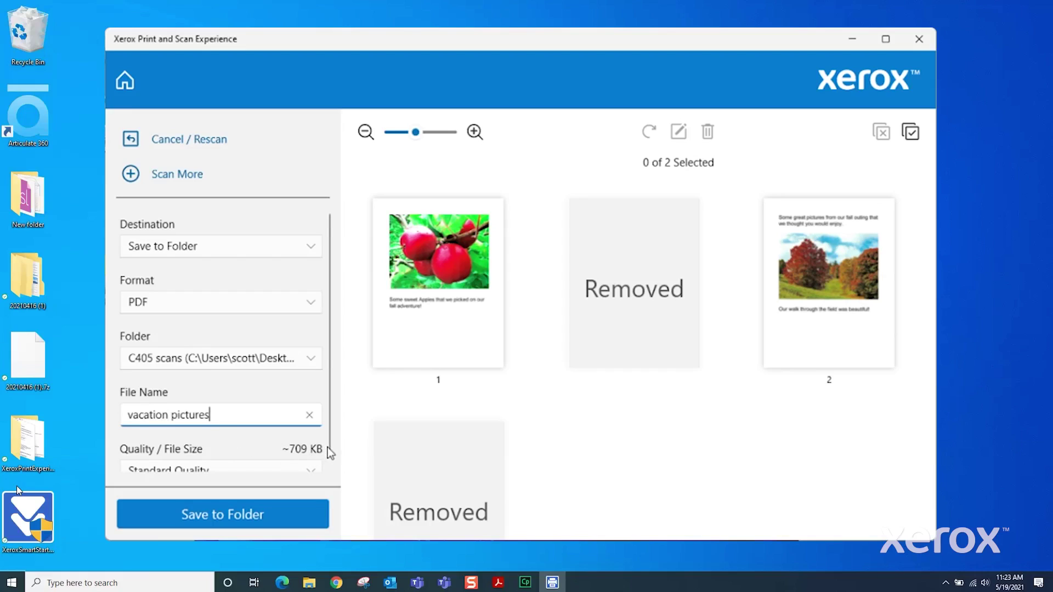
{"action": "scroll", "coordinate": [328, 458], "scroll_direction": "down", "scroll_amount": 1}
{"action": "left_click", "coordinate": [313, 462]}
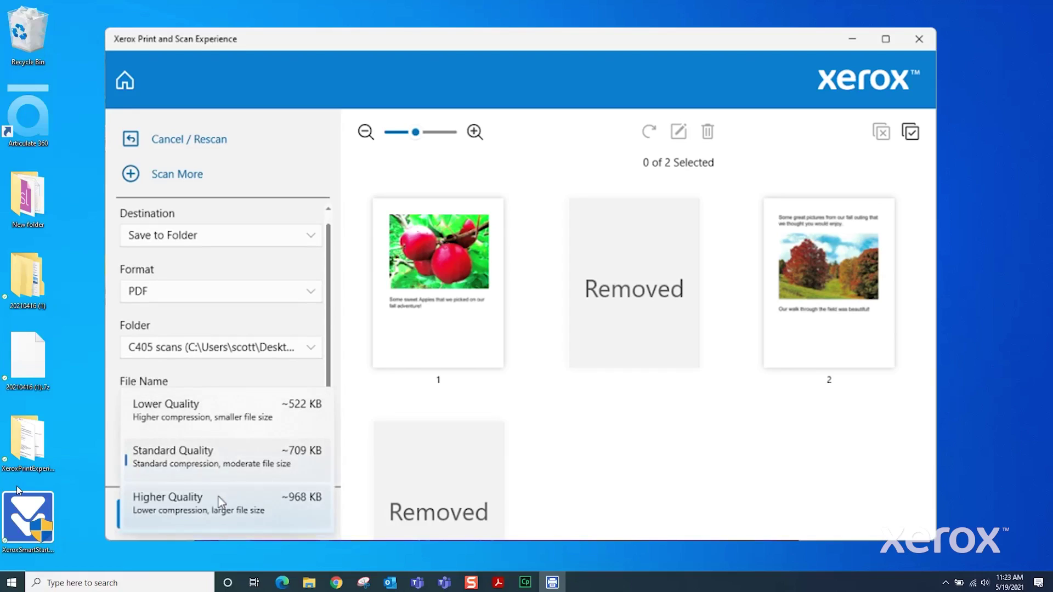
{"action": "left_click", "coordinate": [227, 466]}
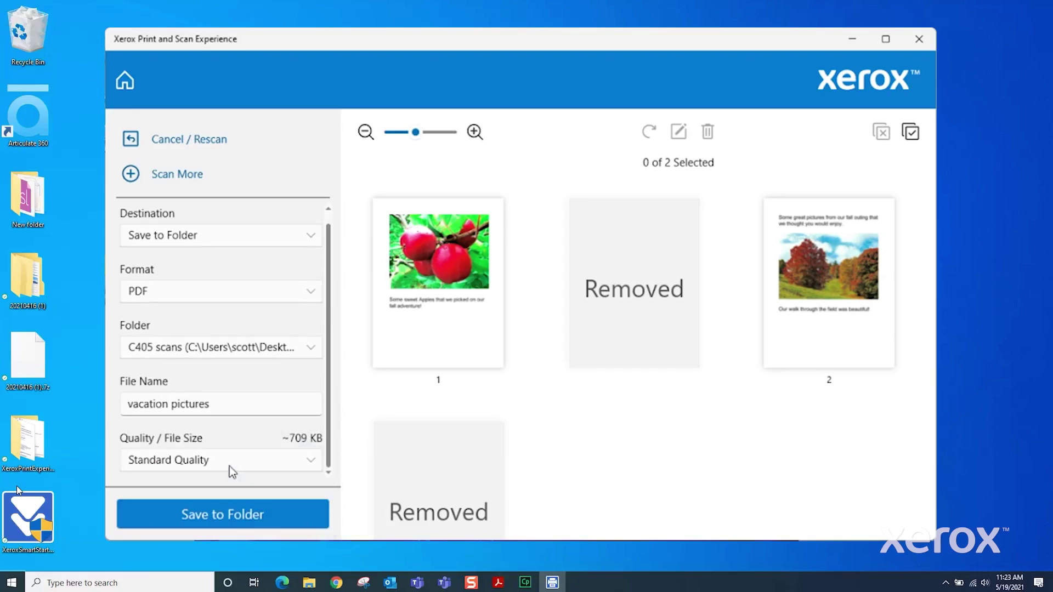
{"action": "left_click", "coordinate": [213, 526]}
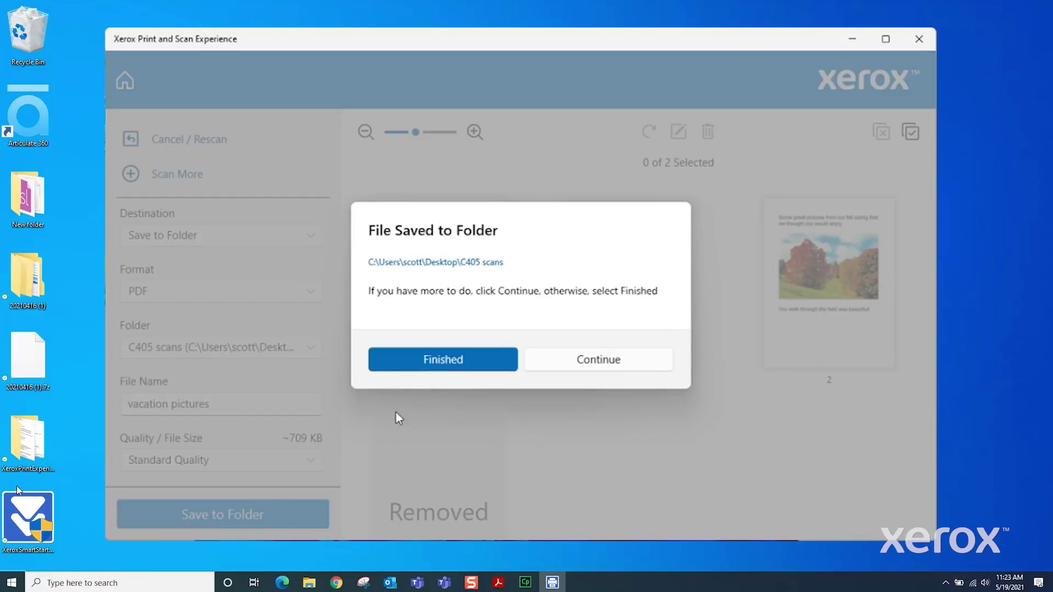
Continue after saving, switch the destination to Share with App, and share the PDF
{"action": "left_click", "coordinate": [541, 368]}
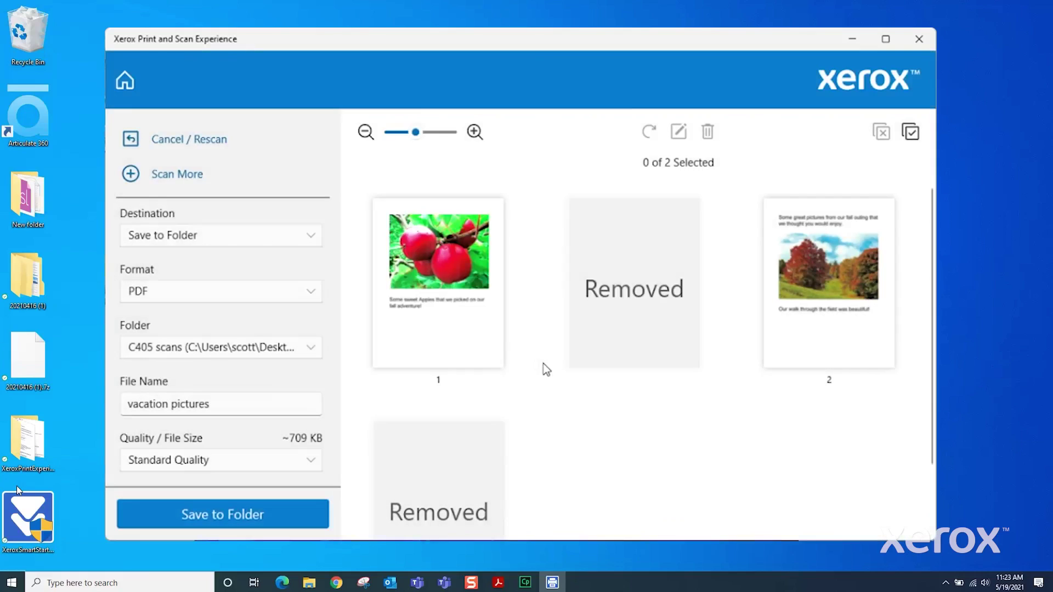
{"action": "left_click", "coordinate": [319, 243]}
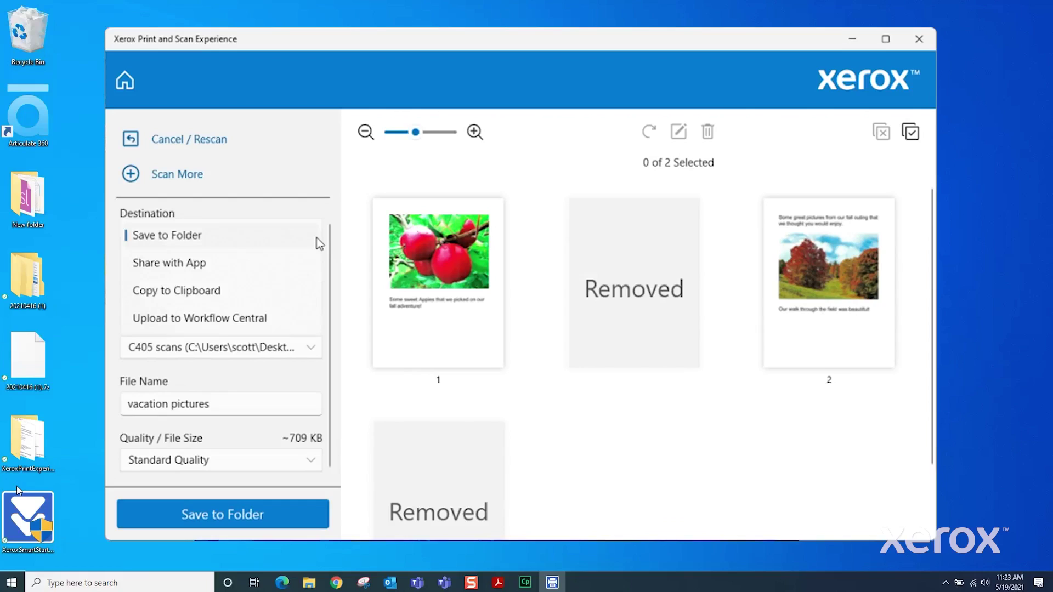
{"action": "left_click", "coordinate": [267, 268]}
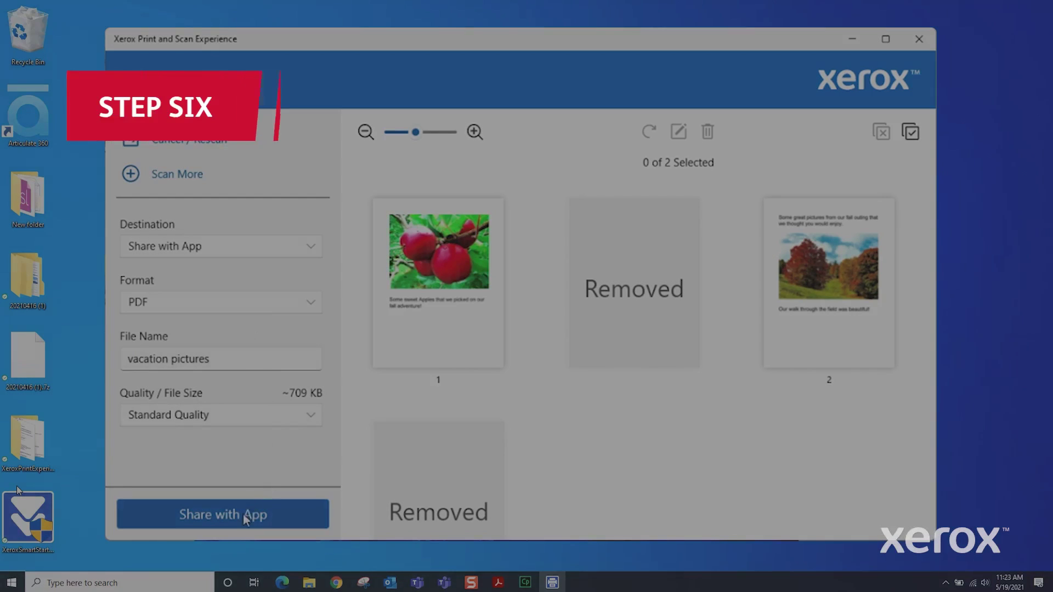
{"action": "left_click", "coordinate": [243, 516]}
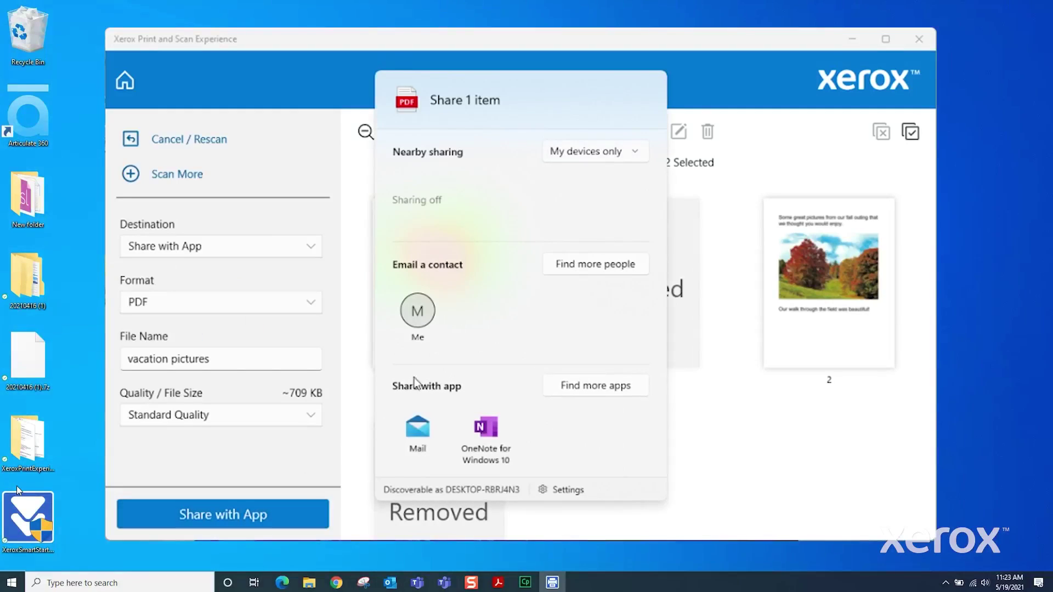
Send the PDF through Mail to the recipient's e-mail address with subject 'vacation pictures'
{"action": "left_click", "coordinate": [417, 434]}
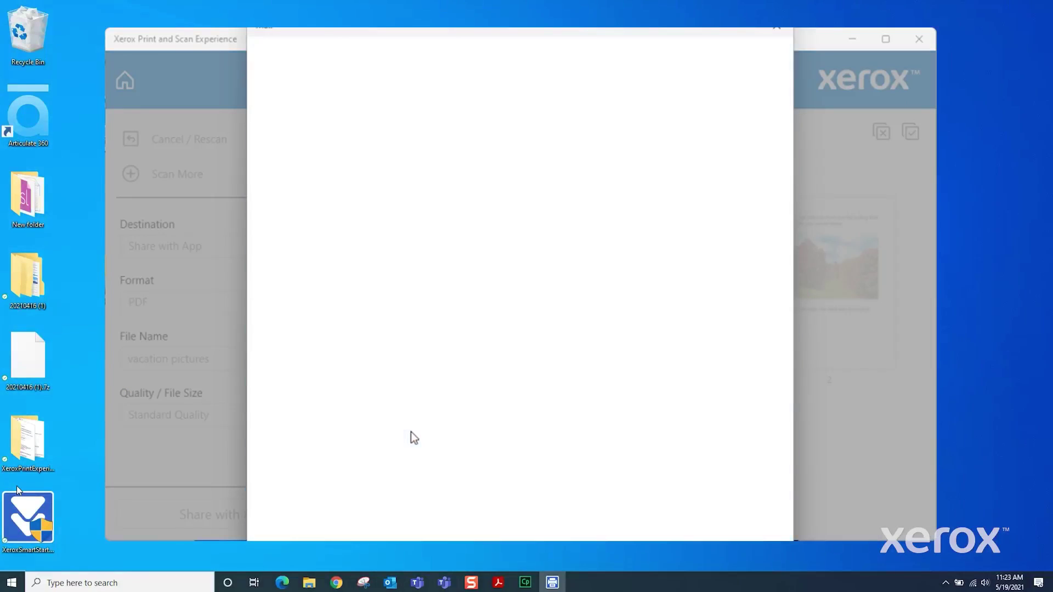
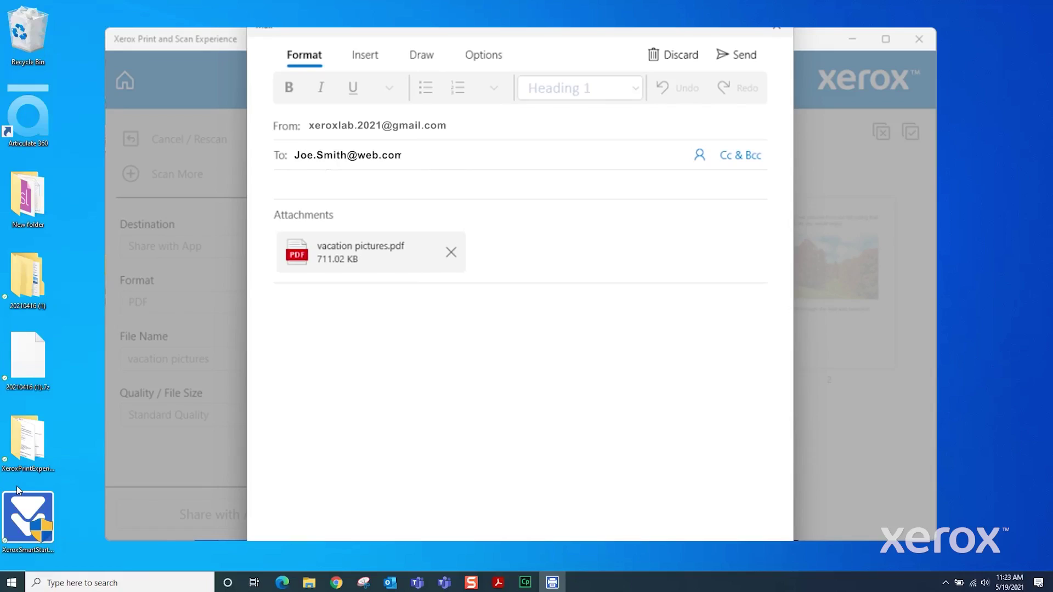
{"action": "key", "text": "Tab"}
{"action": "type", "text": "vacation pictures"}
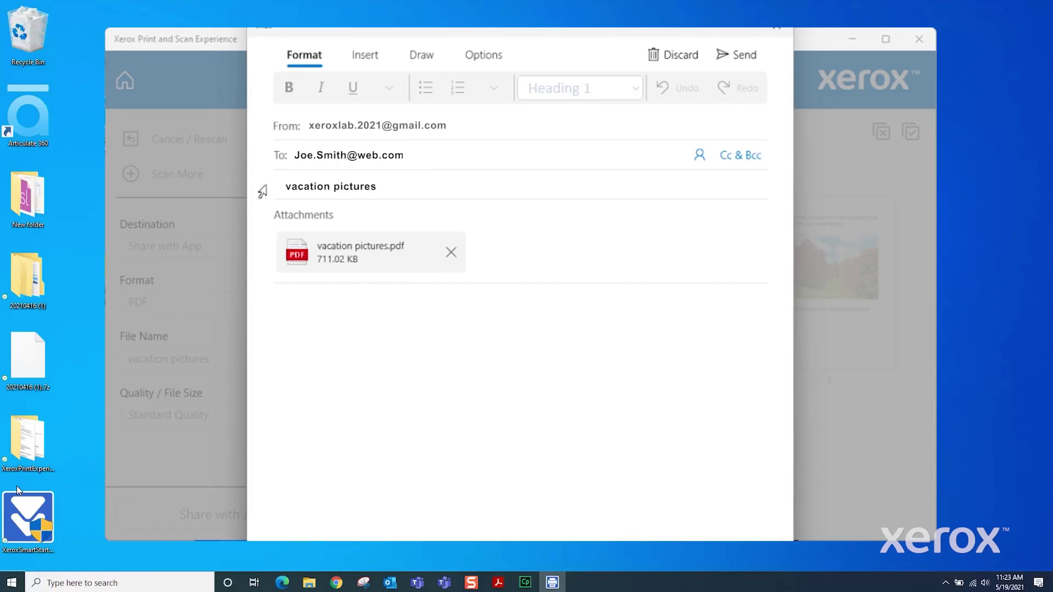
{"action": "left_click", "coordinate": [733, 55]}
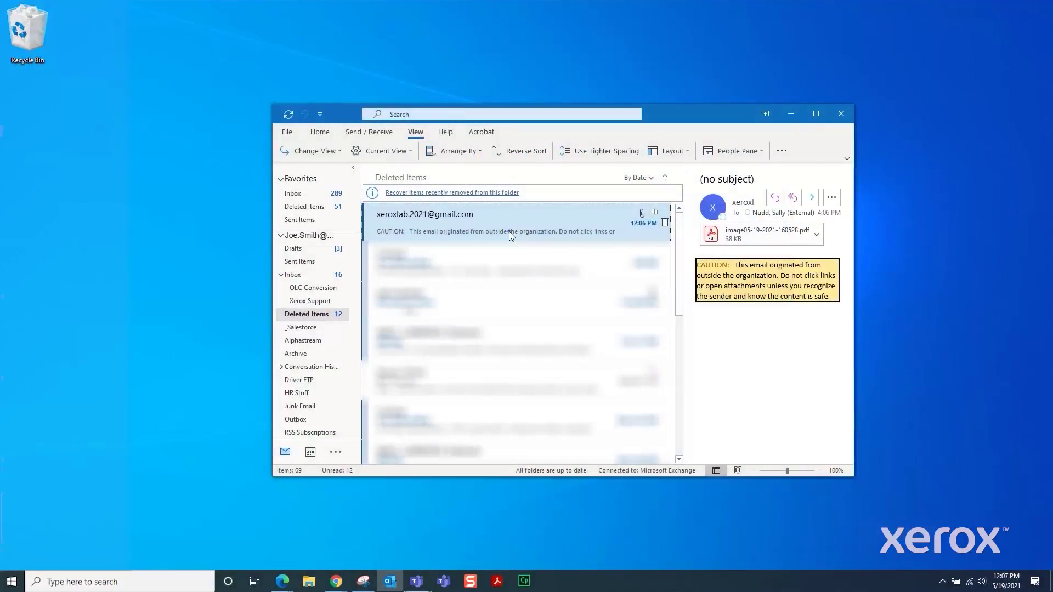
Open the received 'vacation pictures' email in Outlook and finish the Xerox sharing session
{"action": "double_click", "coordinate": [509, 231]}
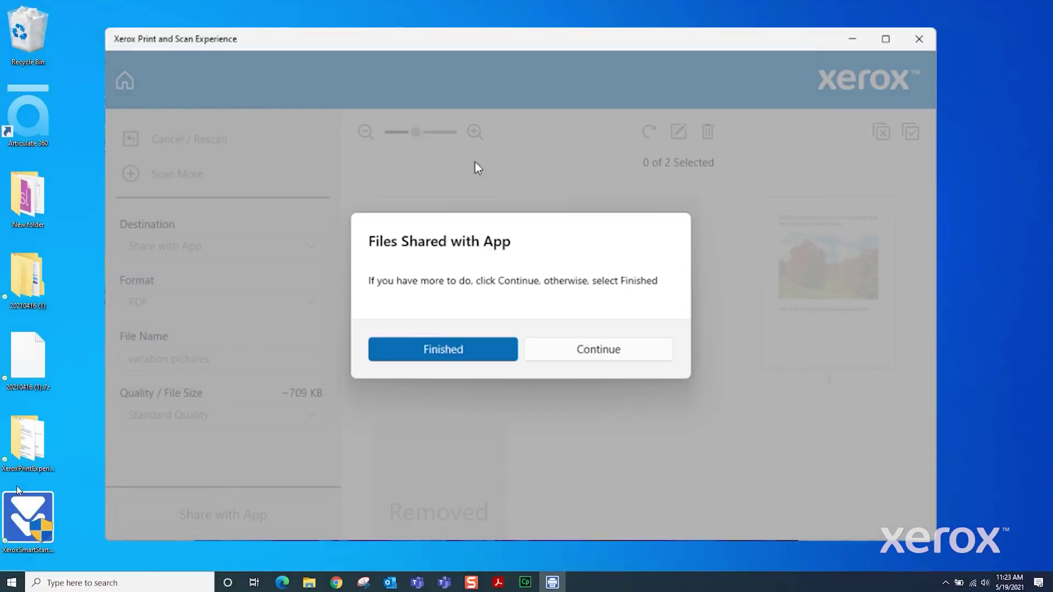
{"action": "left_click", "coordinate": [445, 350]}
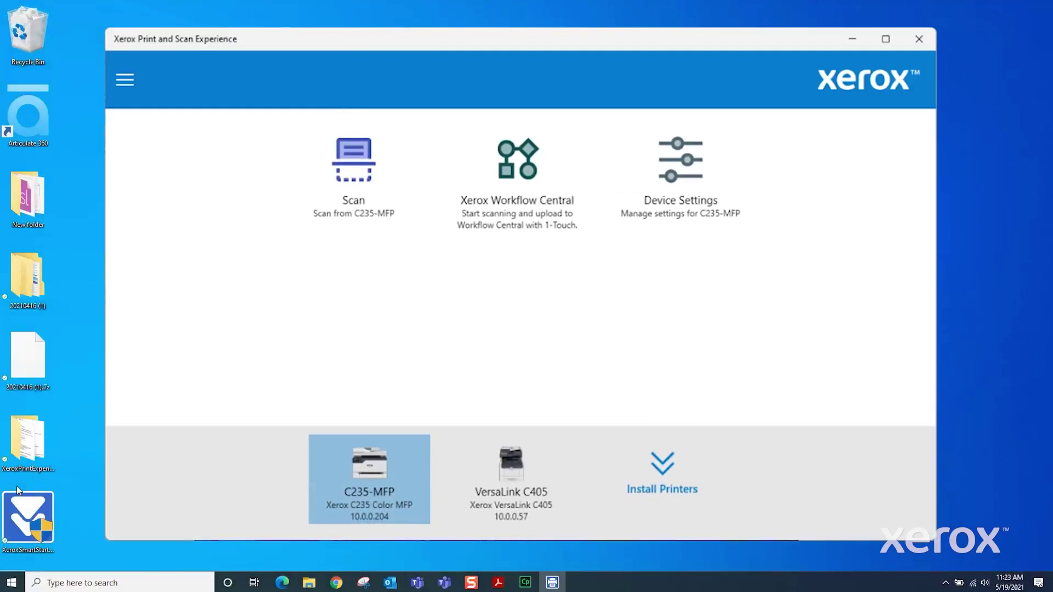